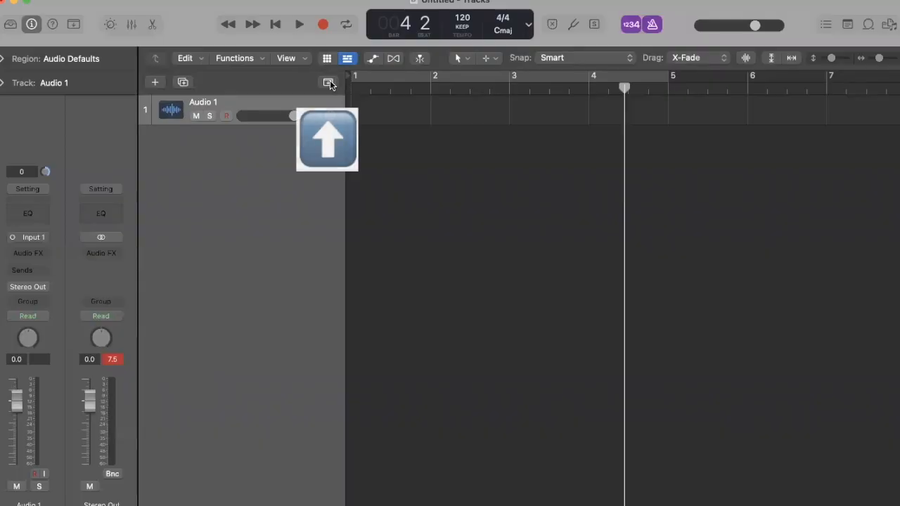
Show the global tracks and add a tempo point at bar 3 set to 108 BPM
shift+click(330, 84)
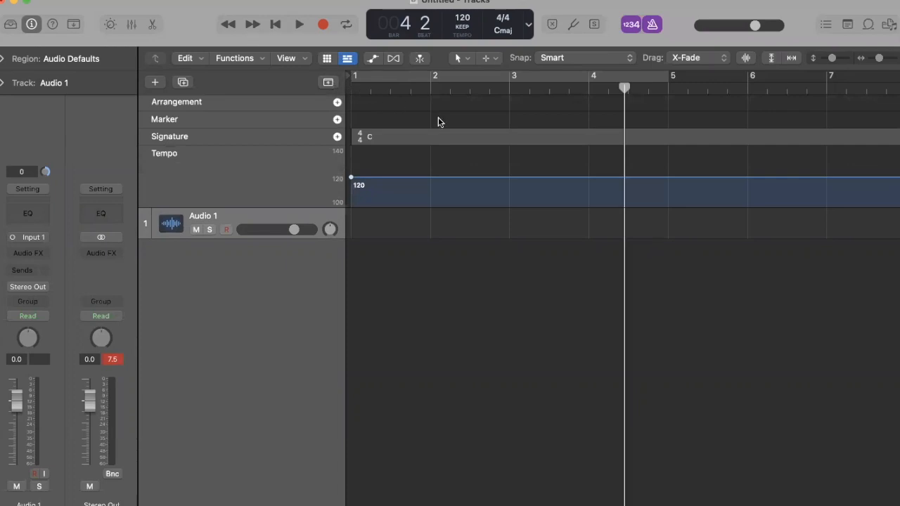
click(509, 179)
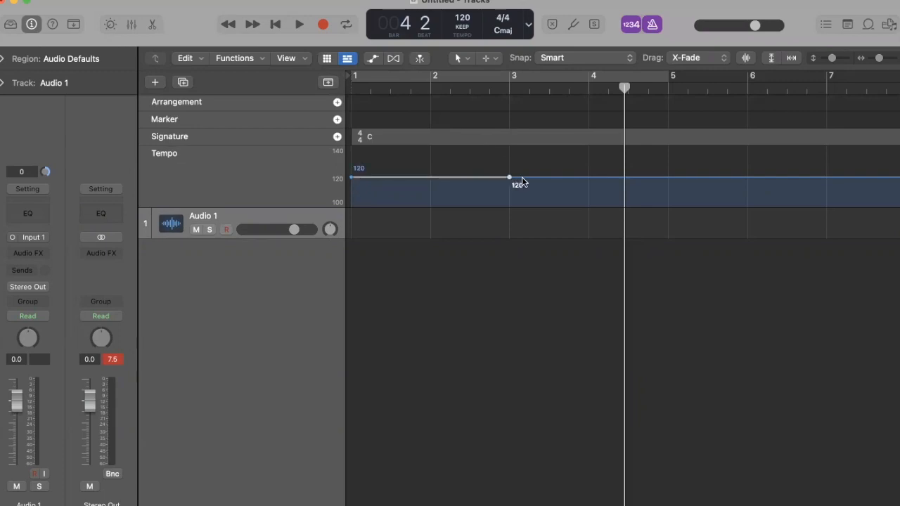
drag(521, 181, 521, 196)
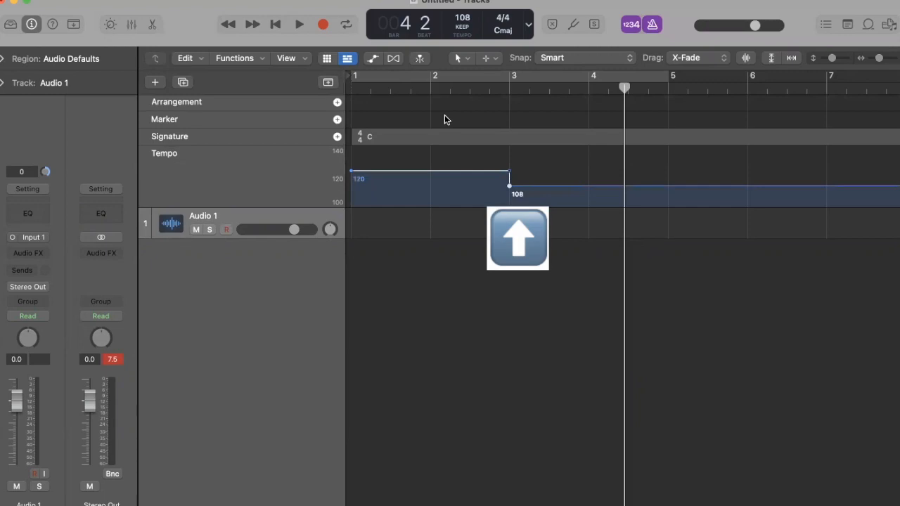
Play the project from bar 1 to hear the tempo change at bar 3
click(352, 88)
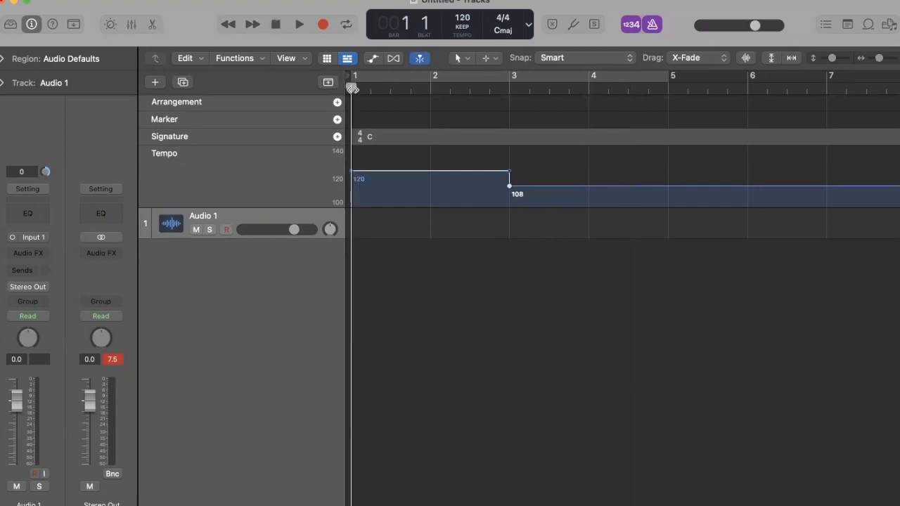
key(space)
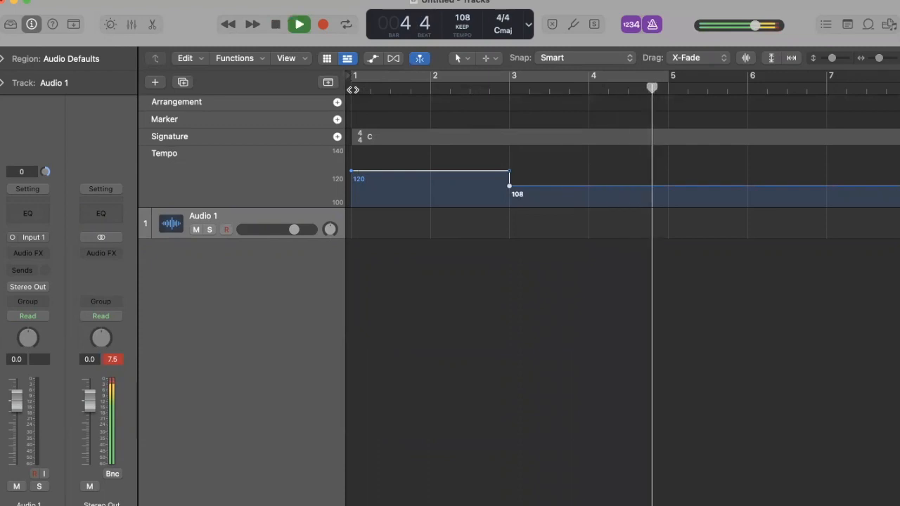
key(space)
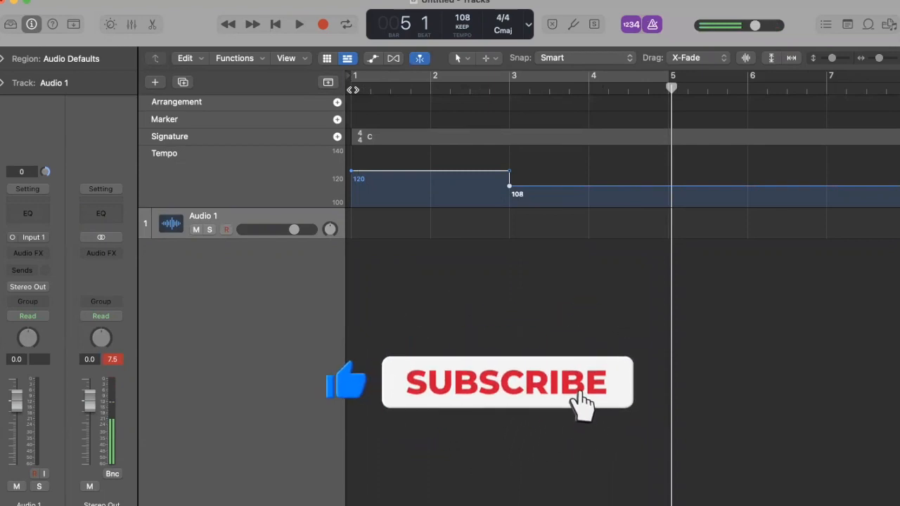
Add a 120 BPM tempo point at bar 2, ramp it linearly down to bar 3, and play from bar 1
click(433, 170)
click(432, 171)
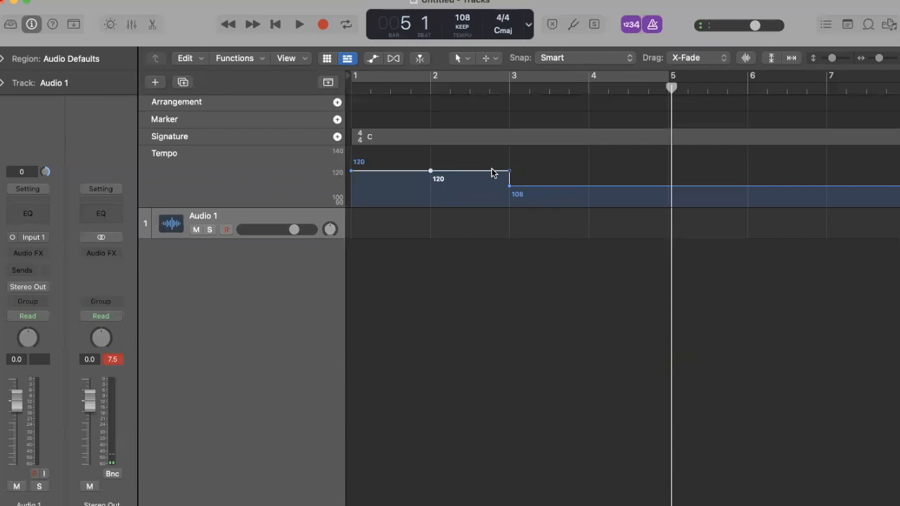
drag(508, 171, 475, 182)
double_click(357, 87)
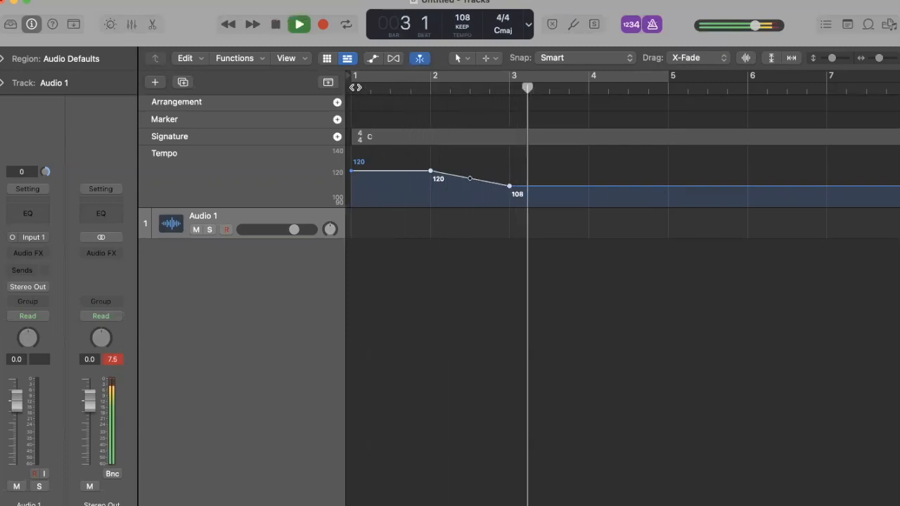
key(space)
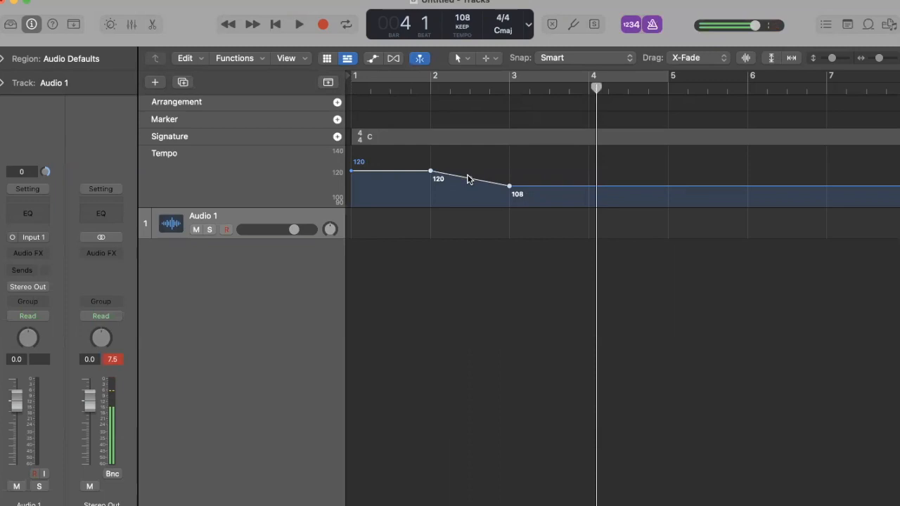
Bend the tempo ramp between bars 2 and 3 upward into a convex curve and play it from bar 1
drag(468, 178, 470, 171)
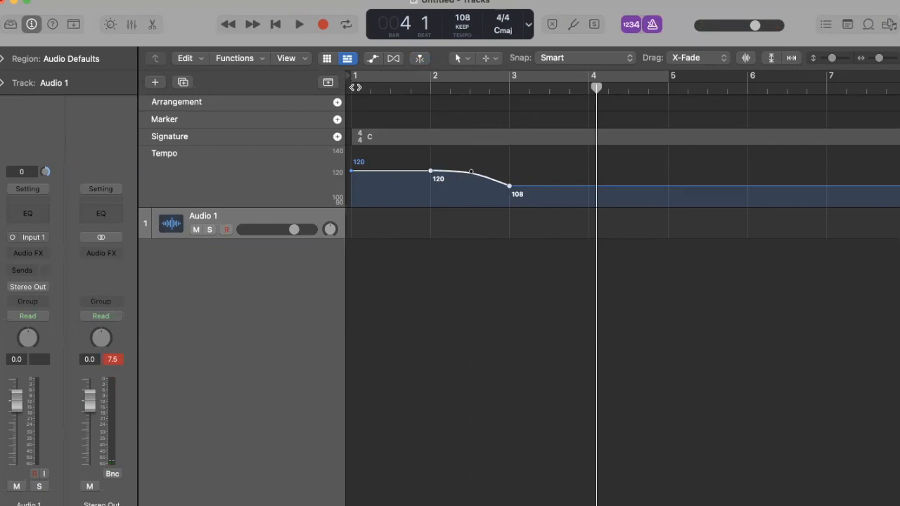
double_click(354, 87)
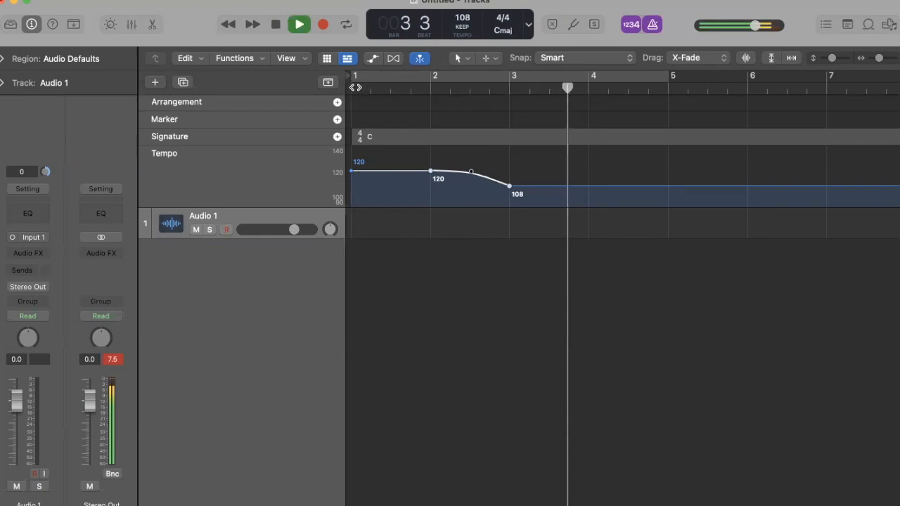
key(space)
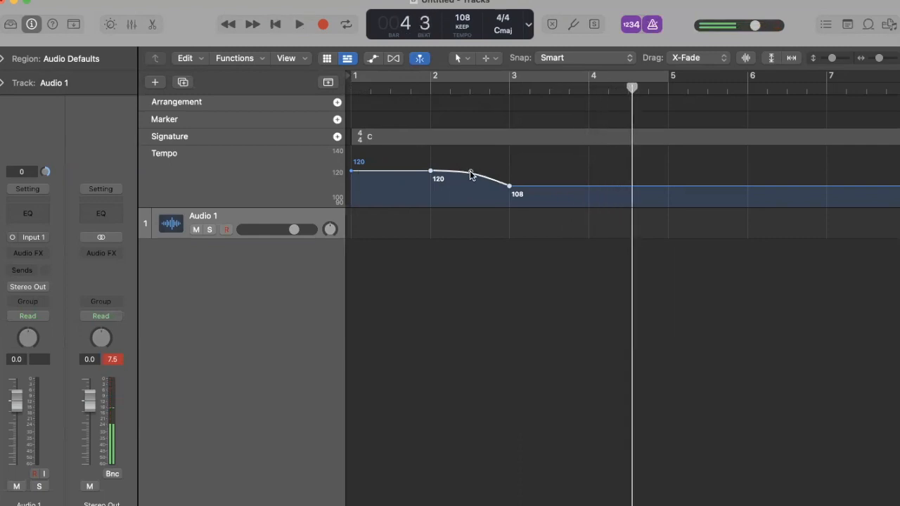
Bend the tempo ramp between bars 2 and 3 downward into a concave curve and play it from bar 1
drag(472, 175, 457, 183)
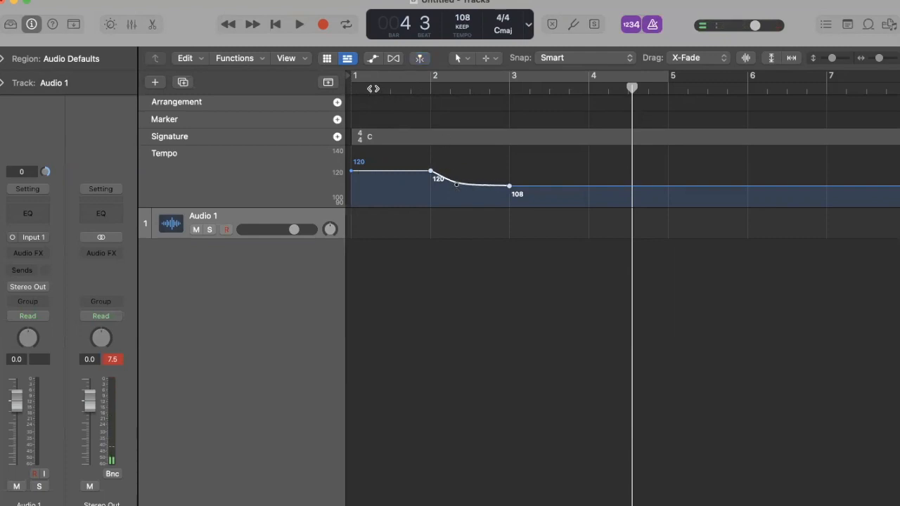
click(350, 90)
key(space)
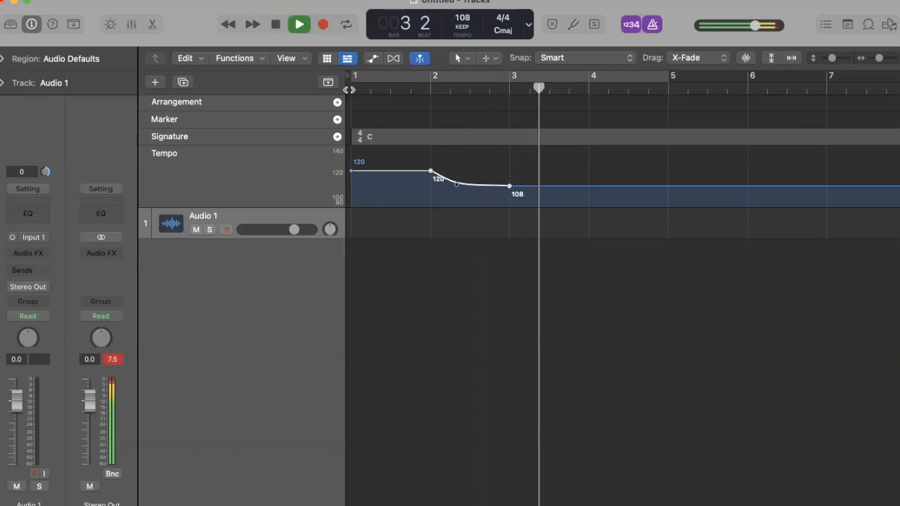
key(space)
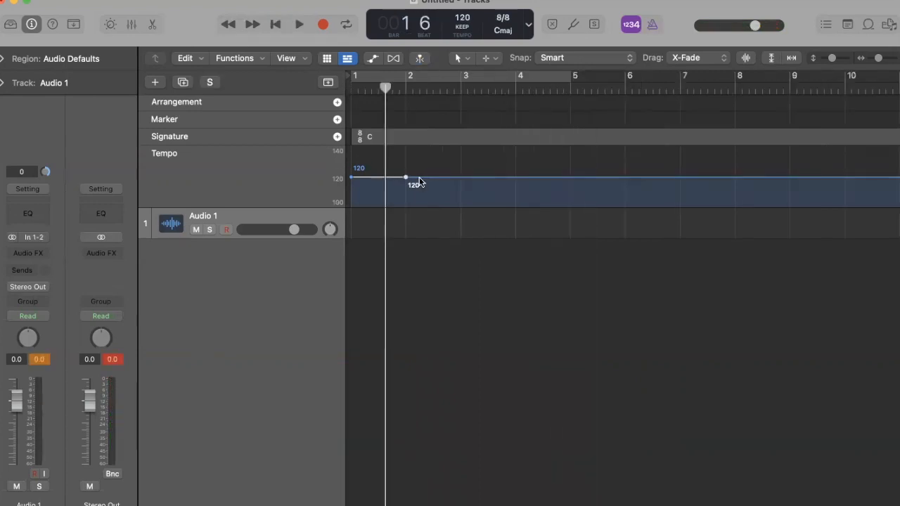
Lower the tempo from the point at bar 2 in the 8/8 project
drag(420, 183, 453, 197)
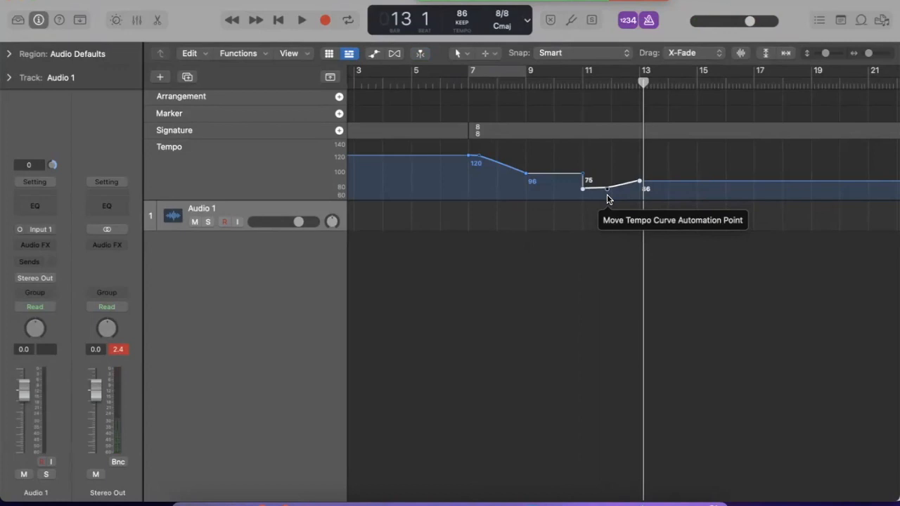
Insert a custom 16/16 time signature at bar 11 and play the section from there
click(510, 16)
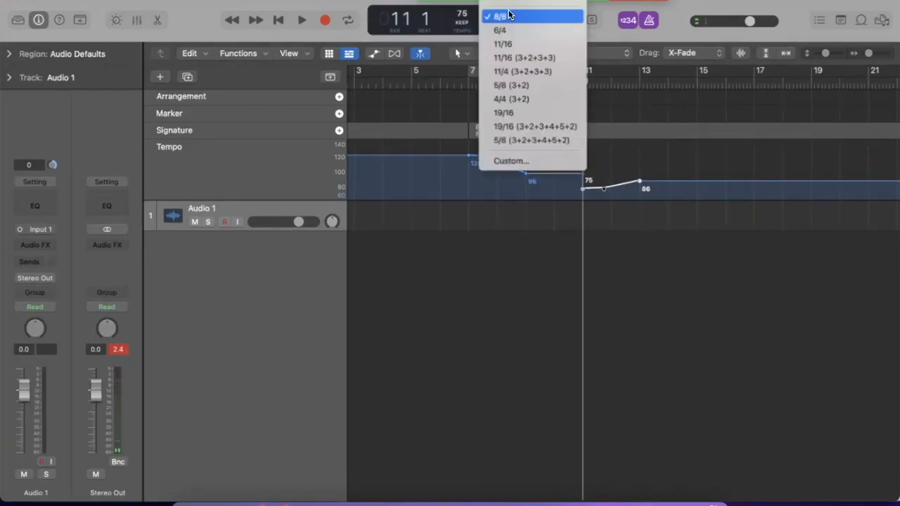
click(519, 220)
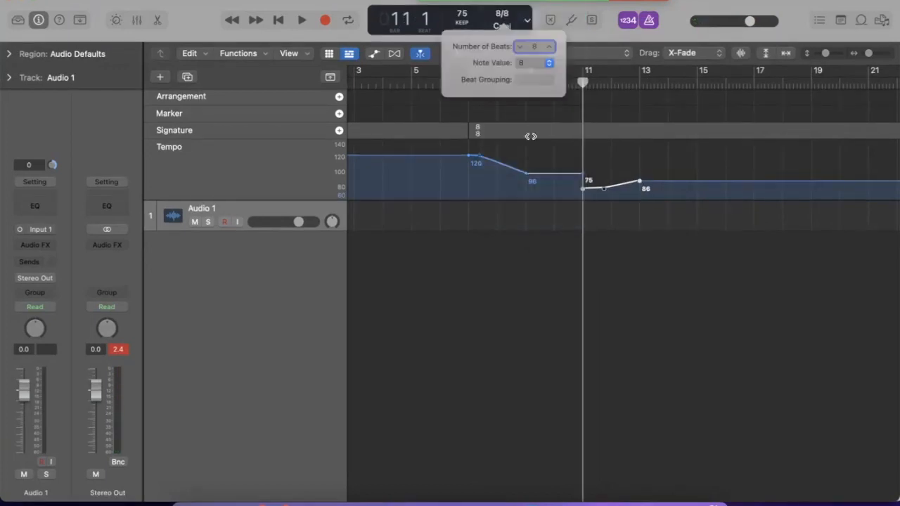
click(533, 67)
click(538, 84)
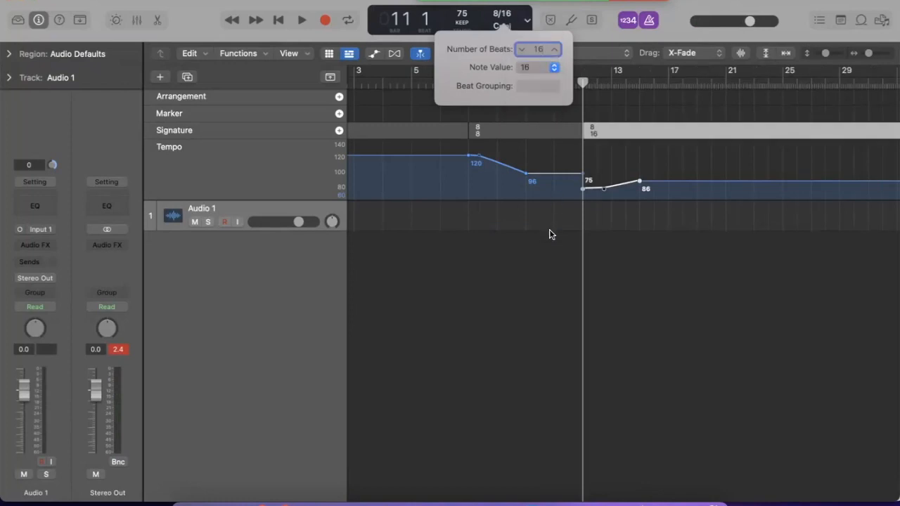
key(Return)
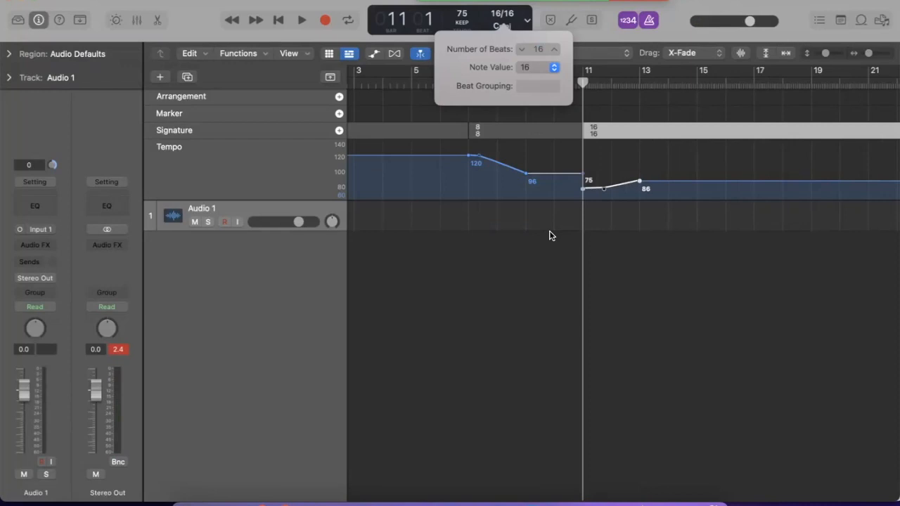
click(554, 226)
key(space)
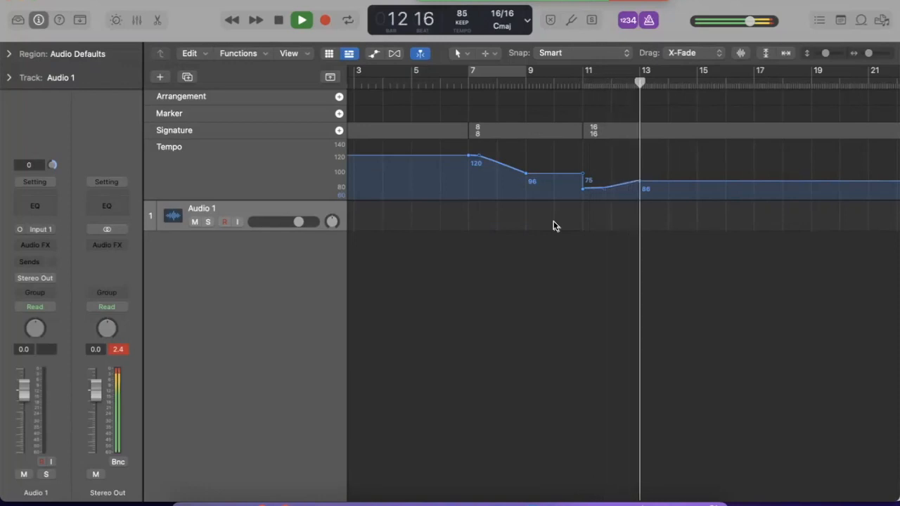
key(space)
Insert a custom 8/8 time signature at bar 13 and play the section from there
click(639, 80)
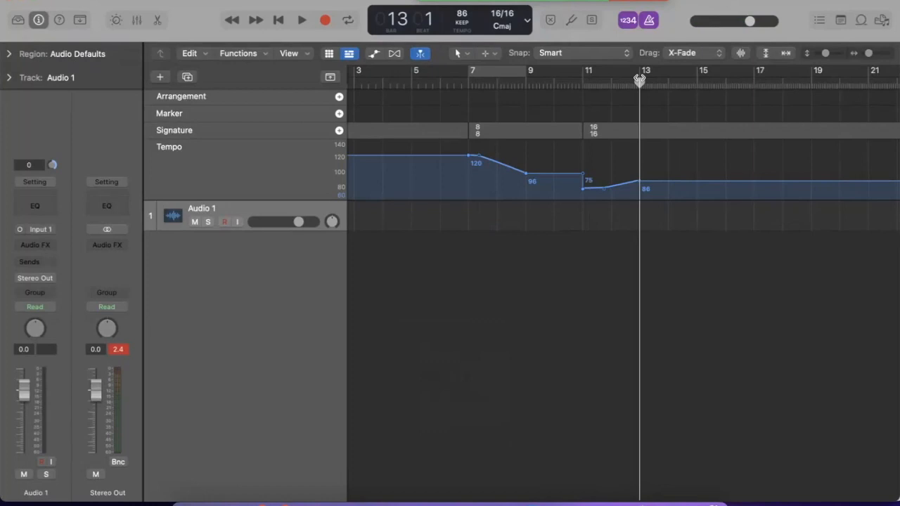
click(501, 16)
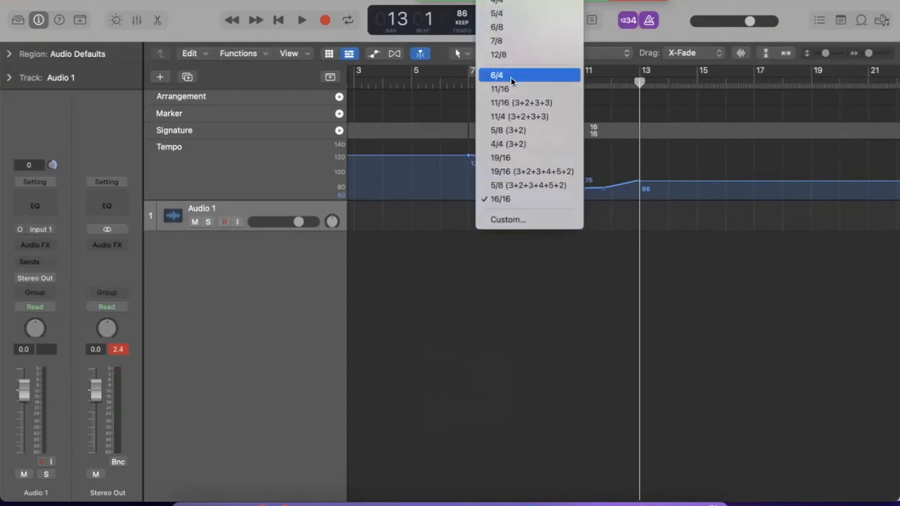
click(528, 218)
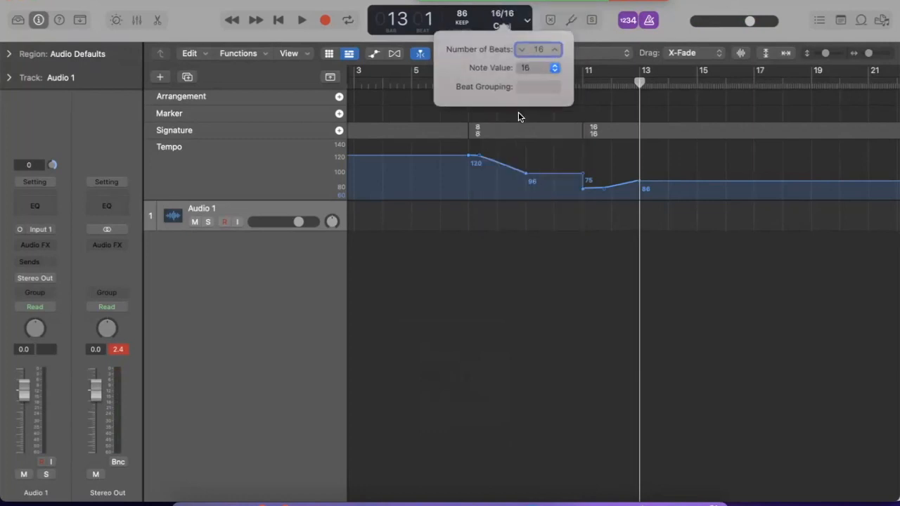
click(536, 69)
click(536, 54)
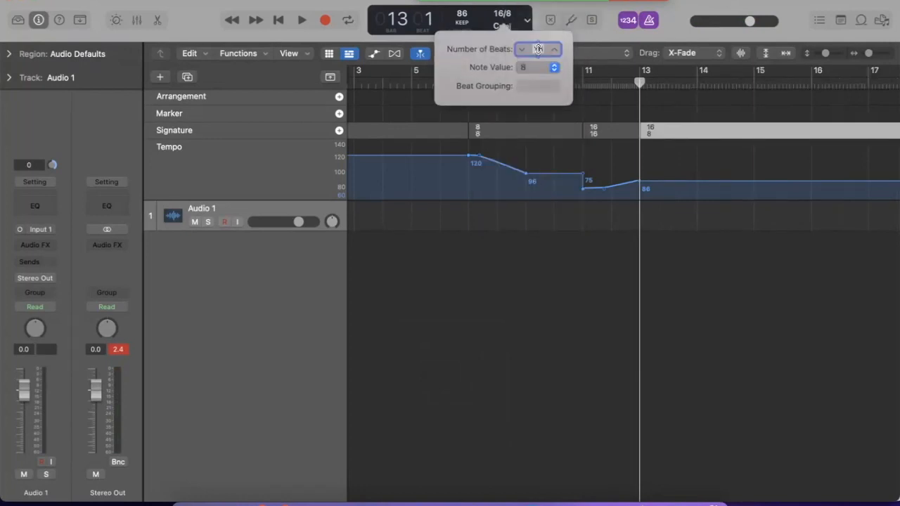
key(Return)
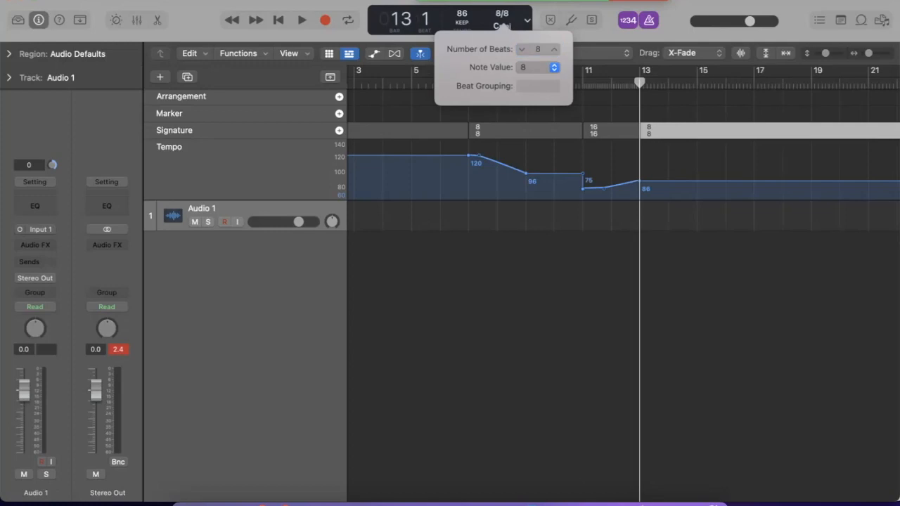
click(740, 301)
key(space)
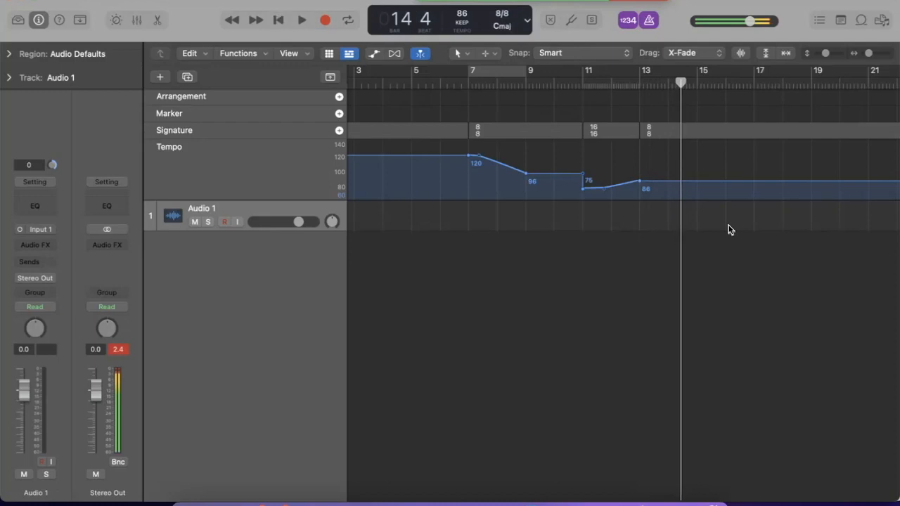
Change the time signature to 4/4 at bar 14 and play that bar
click(668, 83)
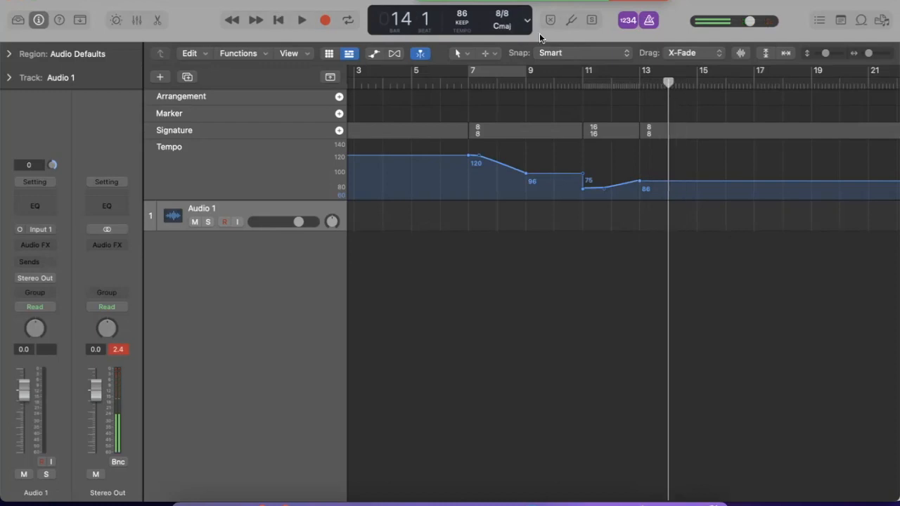
click(513, 20)
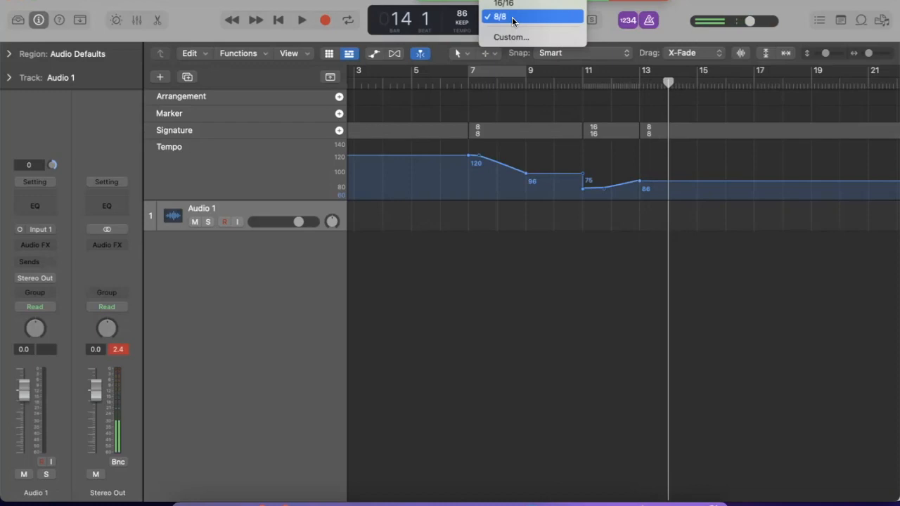
click(511, 4)
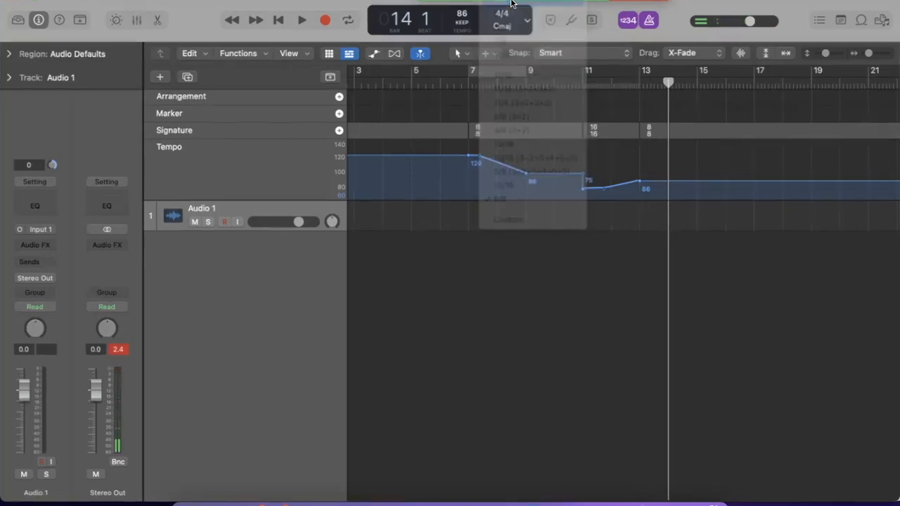
key(space)
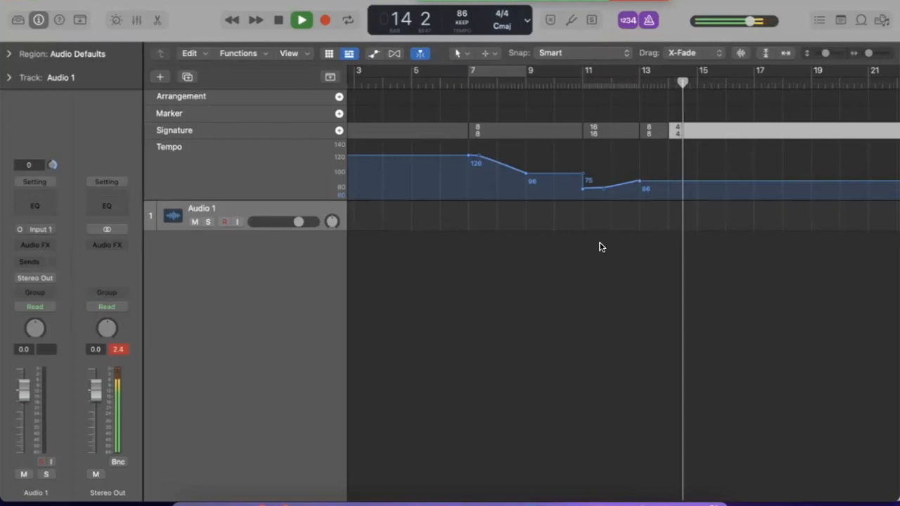
key(space)
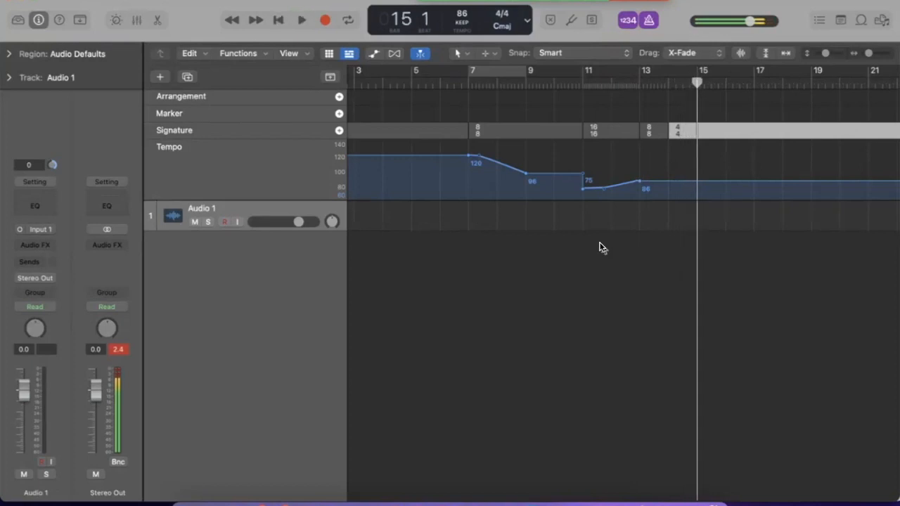